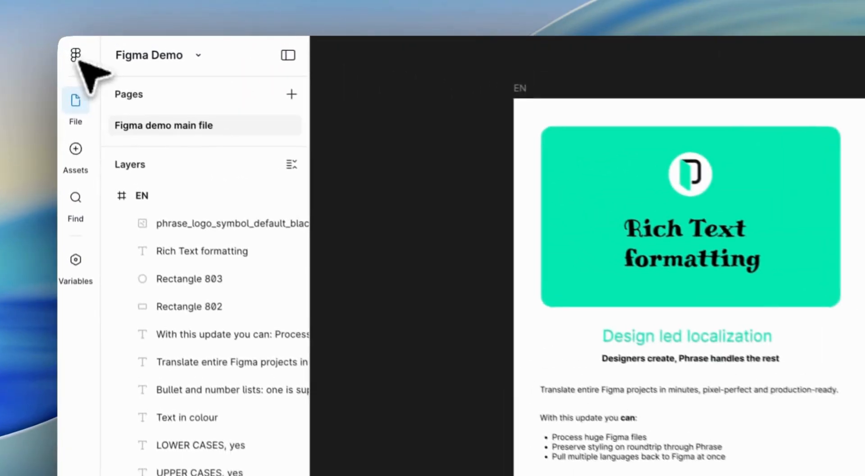
Search the plugins for "Strings" and run the Phrase Strings plugin
{"action": "left_click", "coordinate": [68, 47]}
{"action": "mouse_move", "coordinate": [132, 207]}
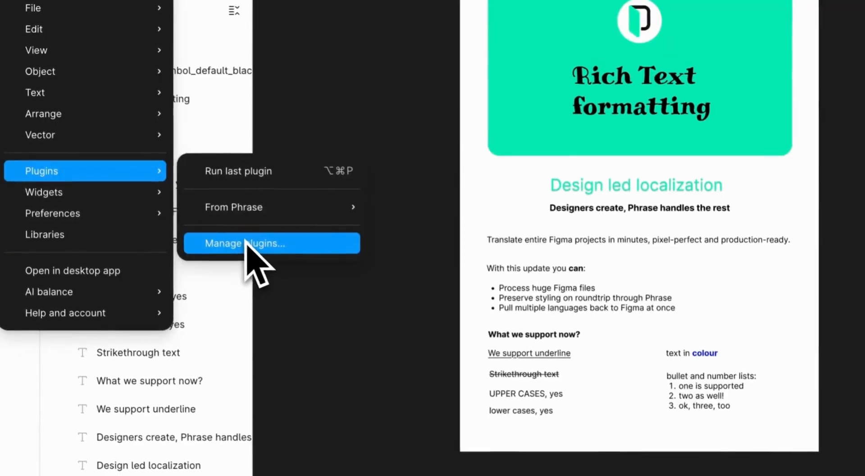
{"action": "left_click", "coordinate": [293, 399]}
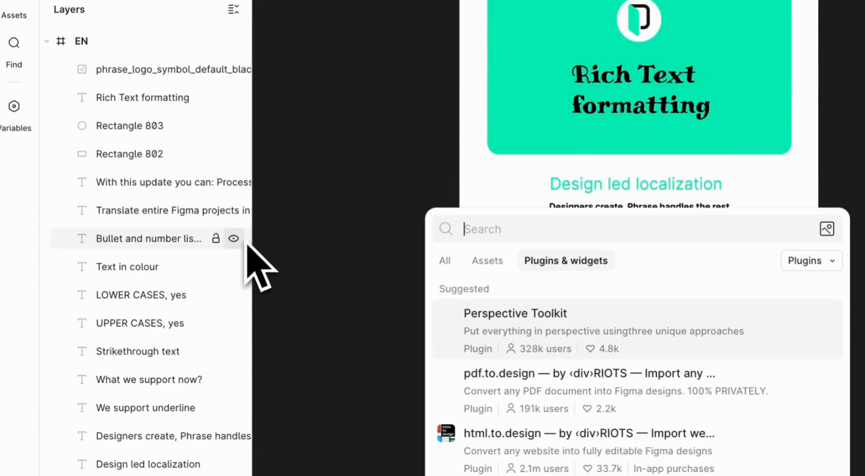
{"action": "type", "text": "Strings"}
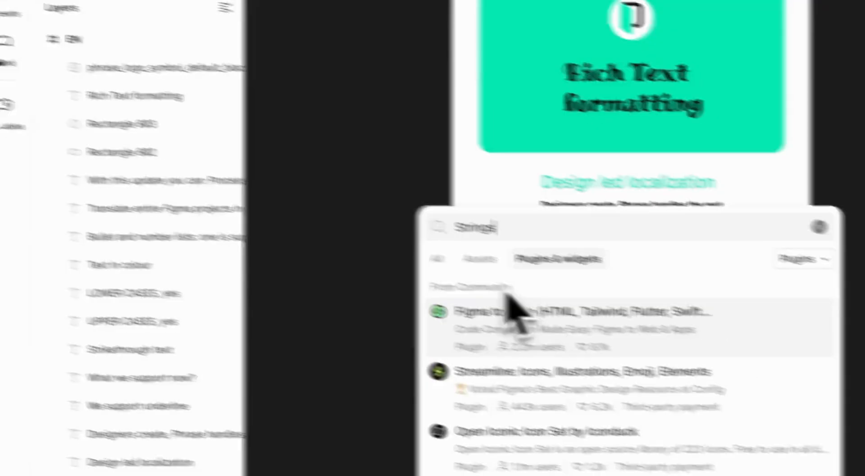
{"action": "left_click", "coordinate": [529, 266]}
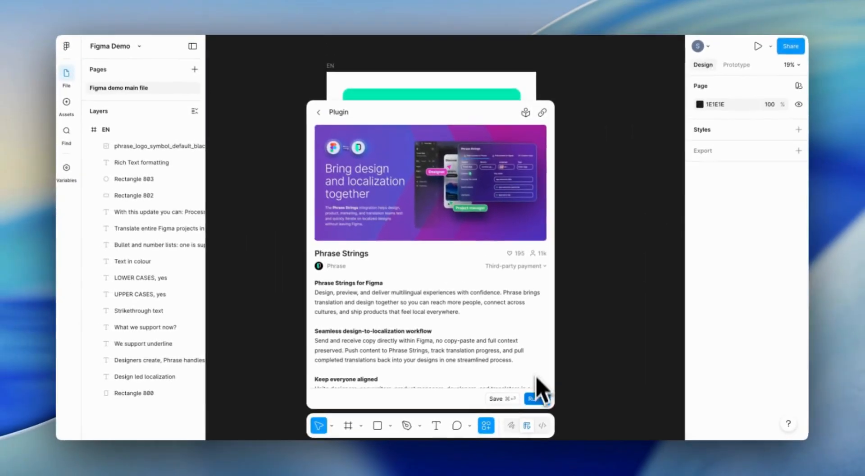
{"action": "left_click", "coordinate": [539, 419]}
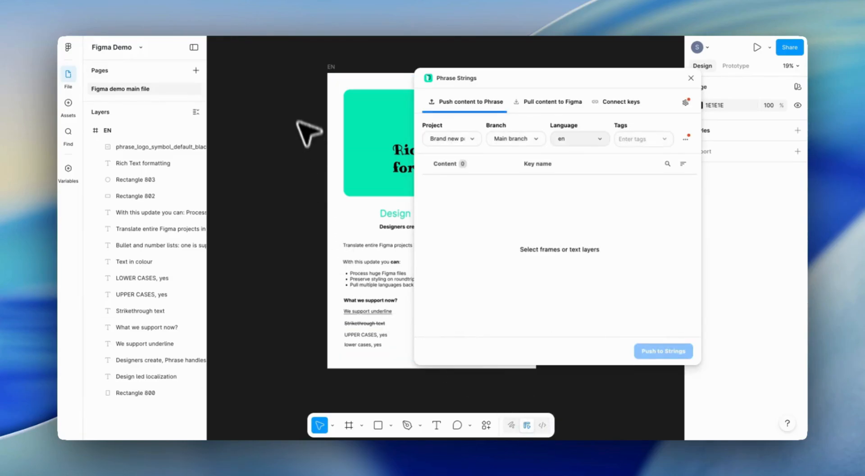
Load the EN frame's text into the plugin and enable Preserve formatting and styling in its settings
{"action": "left_click", "coordinate": [329, 68]}
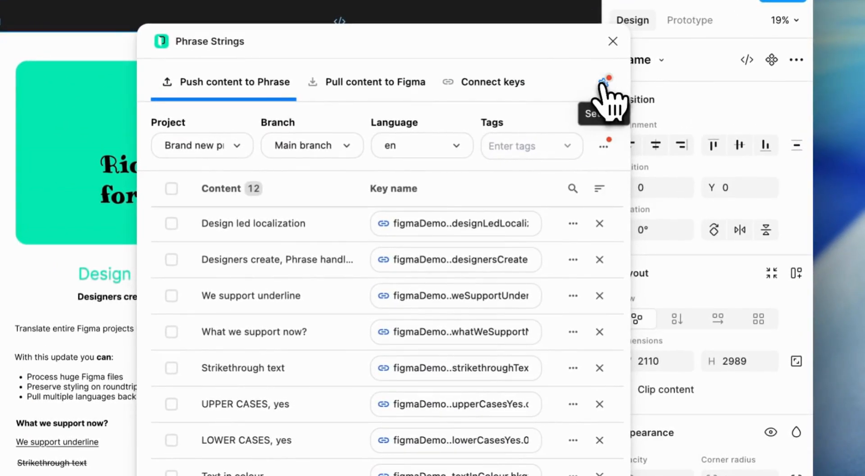
{"action": "left_click", "coordinate": [685, 103]}
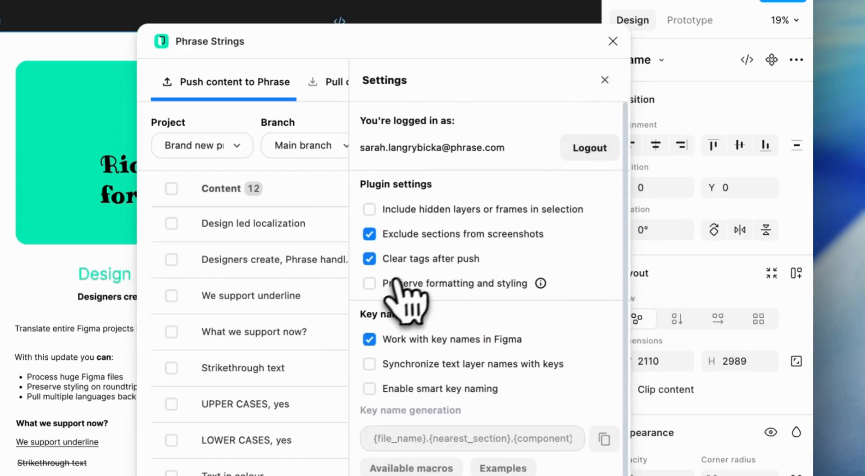
{"action": "left_click", "coordinate": [369, 284]}
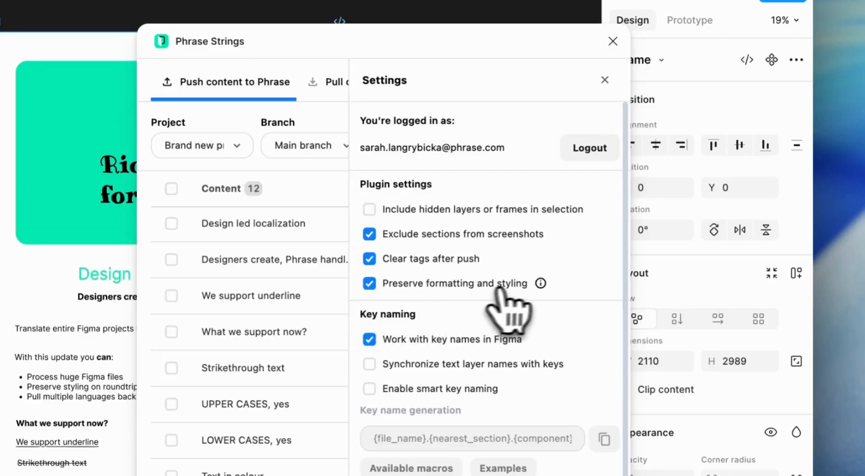
{"action": "mouse_move", "coordinate": [542, 288]}
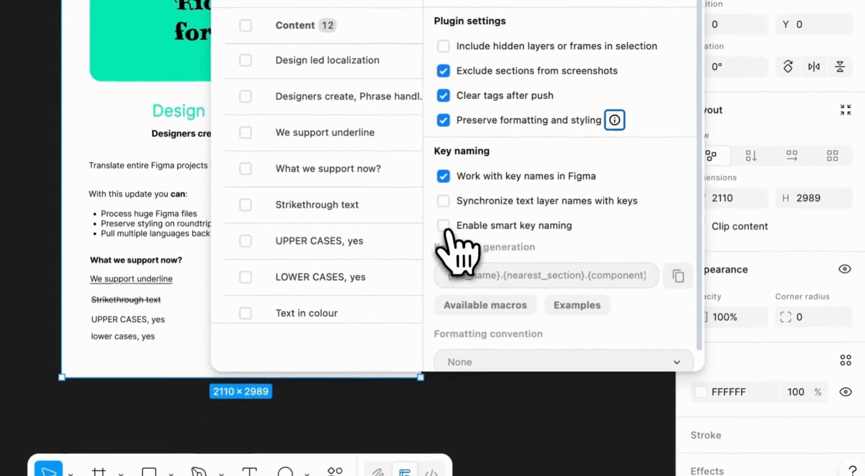
Enable smart key naming with the pattern {file_name}.{nearest_section}.{component}.{element_name} and regenerate the key names
{"action": "left_click", "coordinate": [443, 226]}
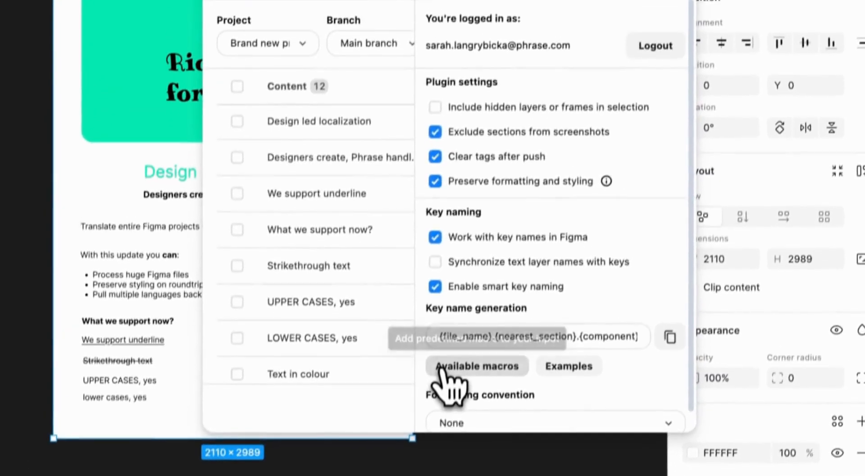
{"action": "left_click", "coordinate": [451, 306]}
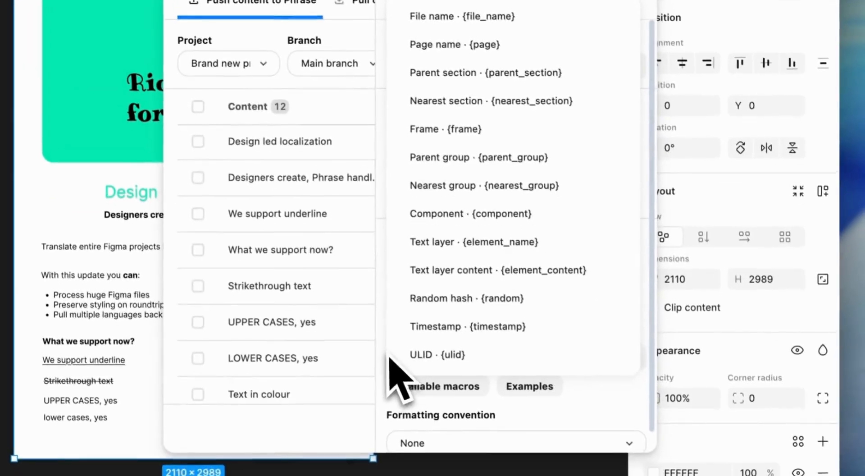
{"action": "left_click", "coordinate": [528, 381]}
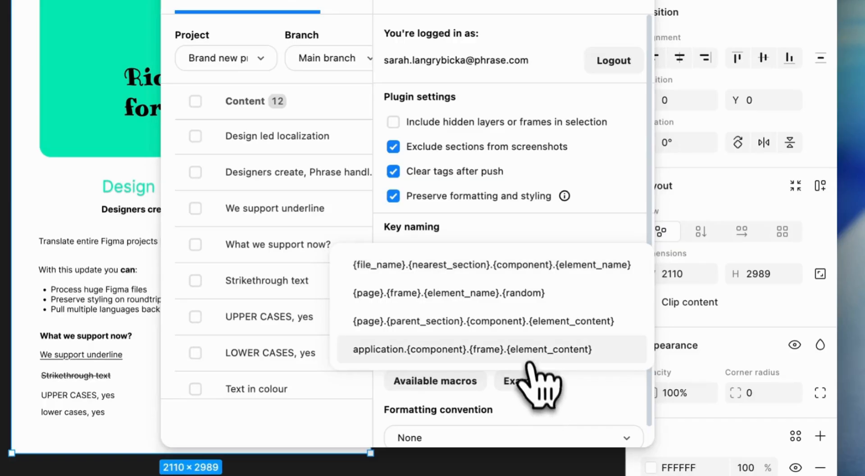
{"action": "left_click", "coordinate": [534, 264]}
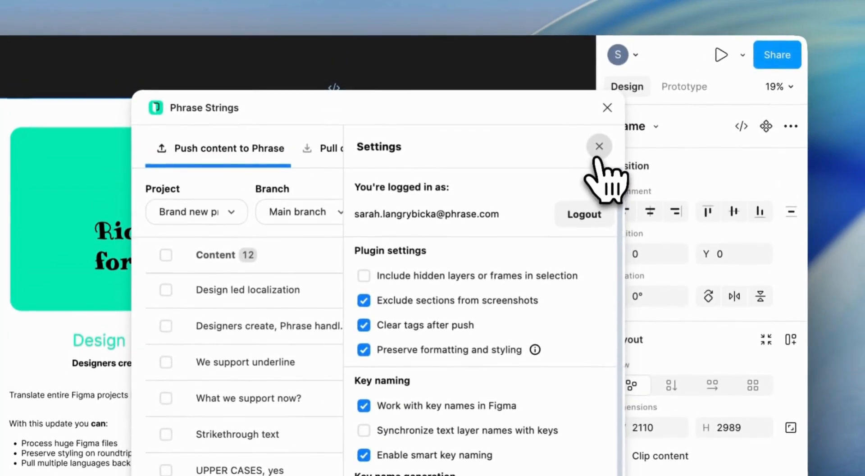
{"action": "left_click", "coordinate": [599, 147]}
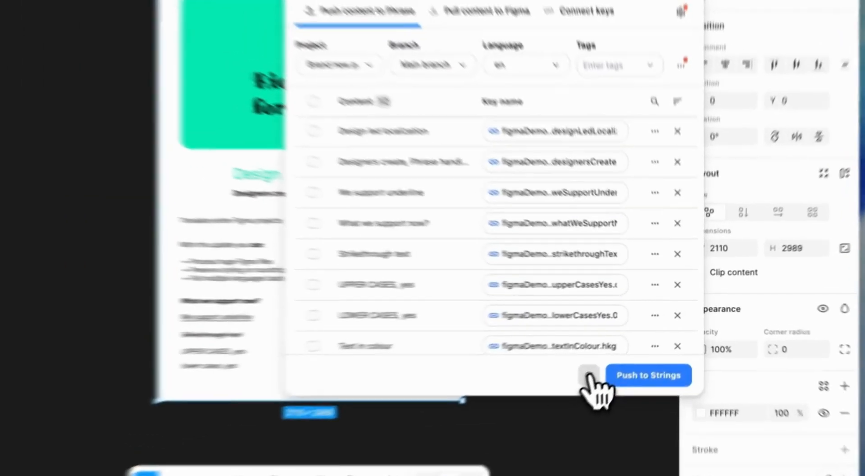
{"action": "left_click", "coordinate": [622, 351]}
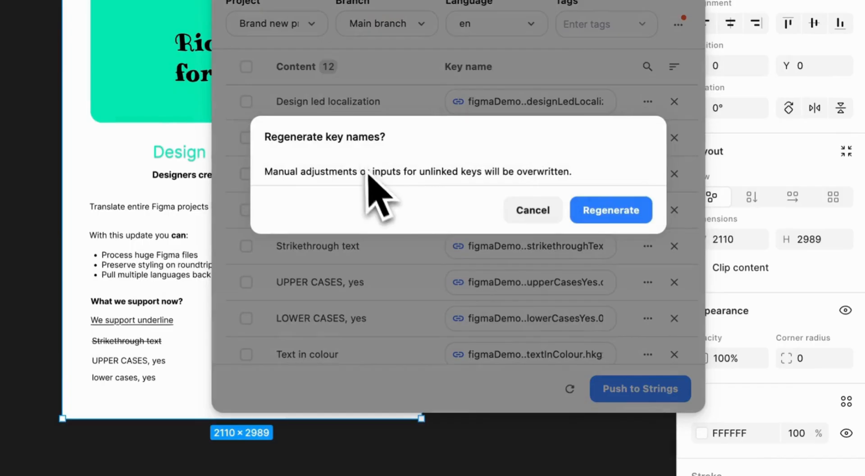
{"action": "left_click", "coordinate": [585, 209]}
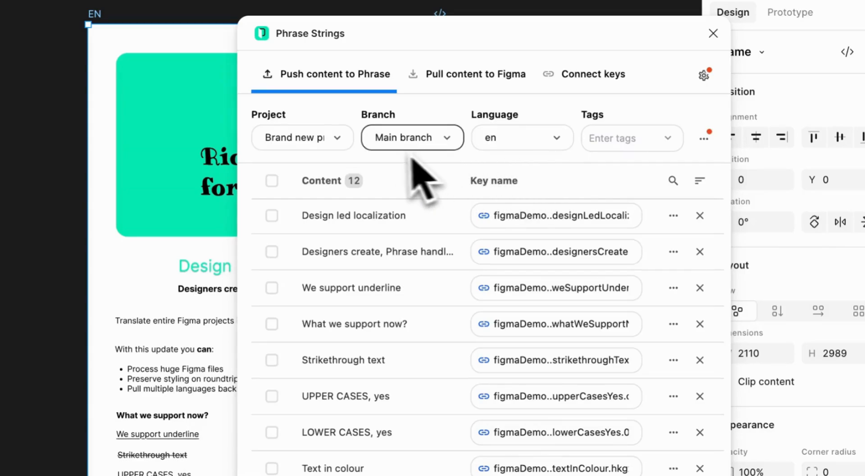
Choose "Brand new project between Strings and TMS" as the project and look through the available tags
{"action": "left_click", "coordinate": [345, 145]}
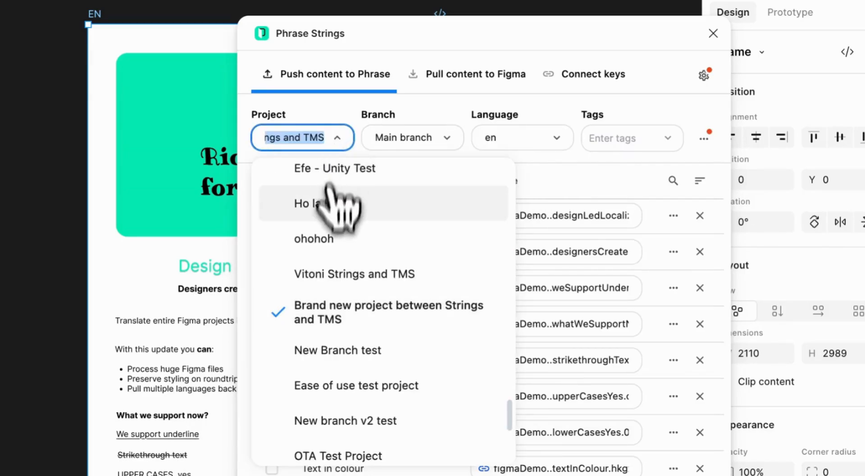
{"action": "left_click", "coordinate": [379, 318]}
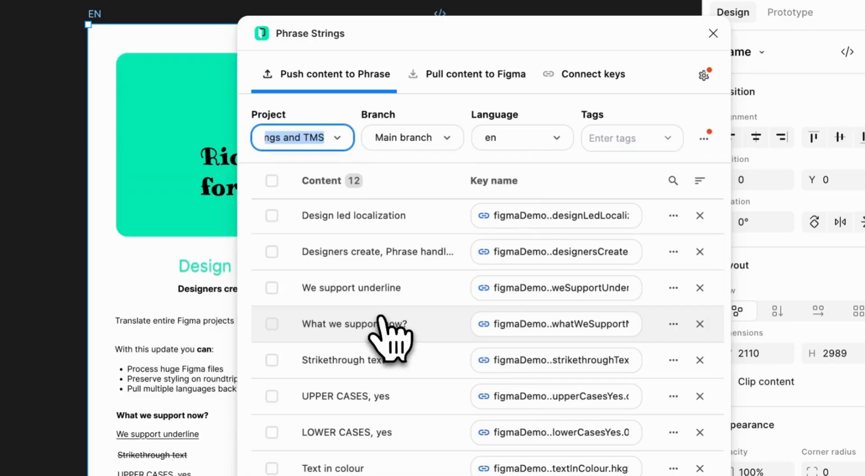
{"action": "left_click", "coordinate": [599, 138]}
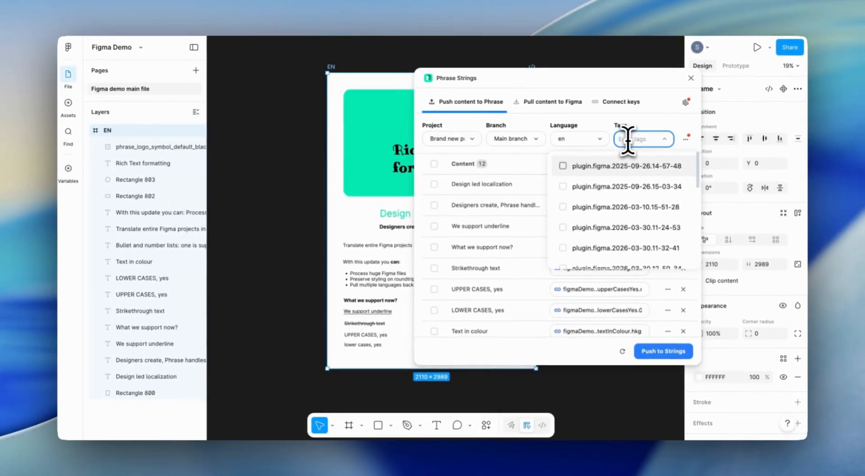
{"action": "left_click", "coordinate": [651, 127]}
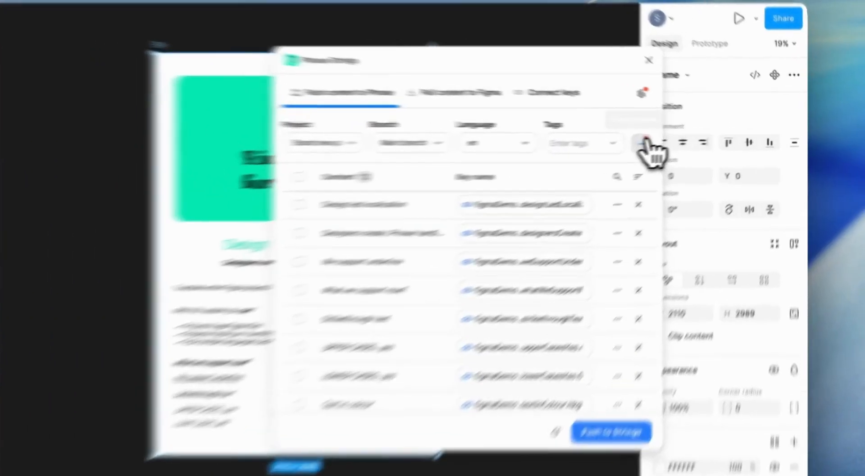
Turn on Upload screenshots and Upload Figma preview in the push options
{"action": "left_click", "coordinate": [685, 138]}
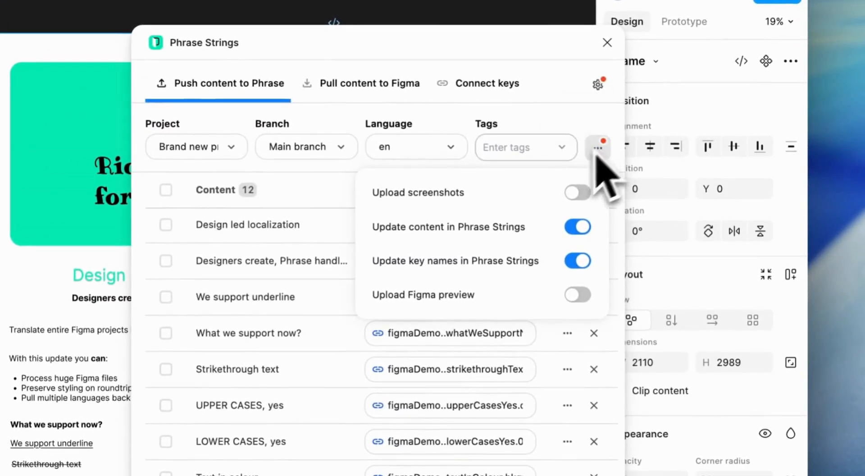
{"action": "left_click", "coordinate": [576, 194]}
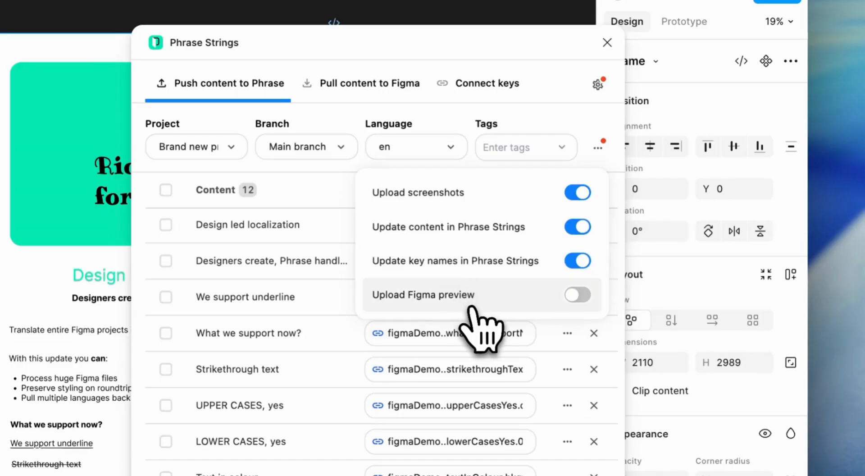
{"action": "left_click", "coordinate": [577, 297]}
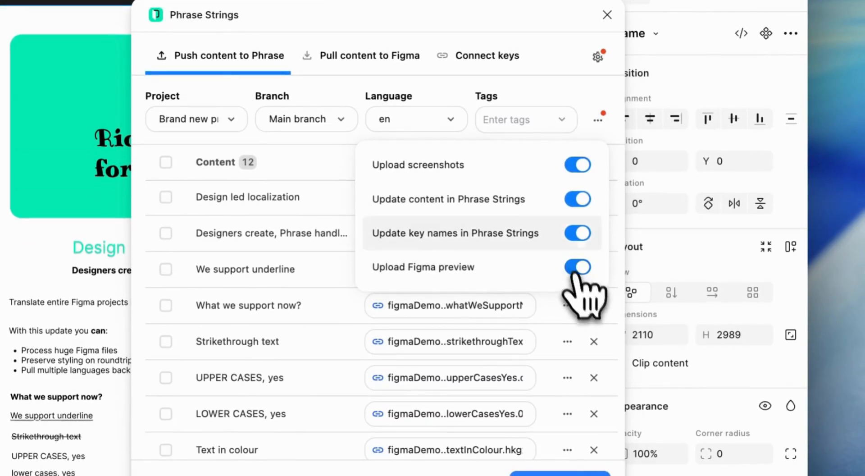
{"action": "left_click", "coordinate": [559, 96]}
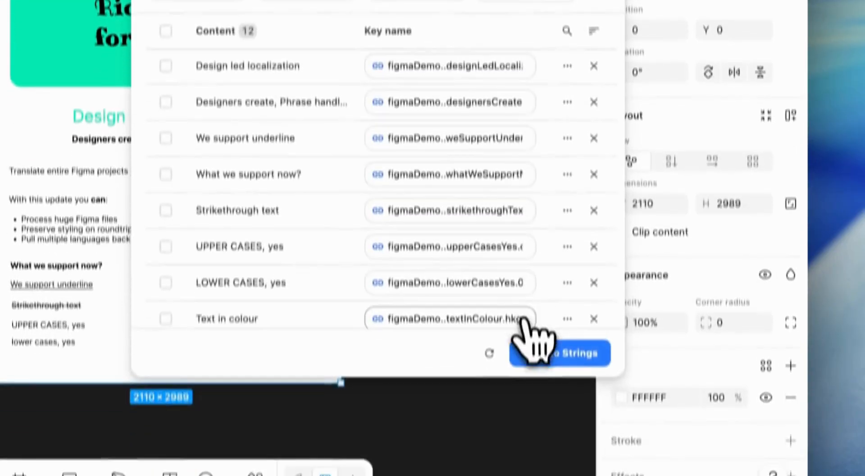
Push the EN frame's content to Strings with de, es, fr, pt and ru as the preview's target languages
{"action": "left_click", "coordinate": [534, 474]}
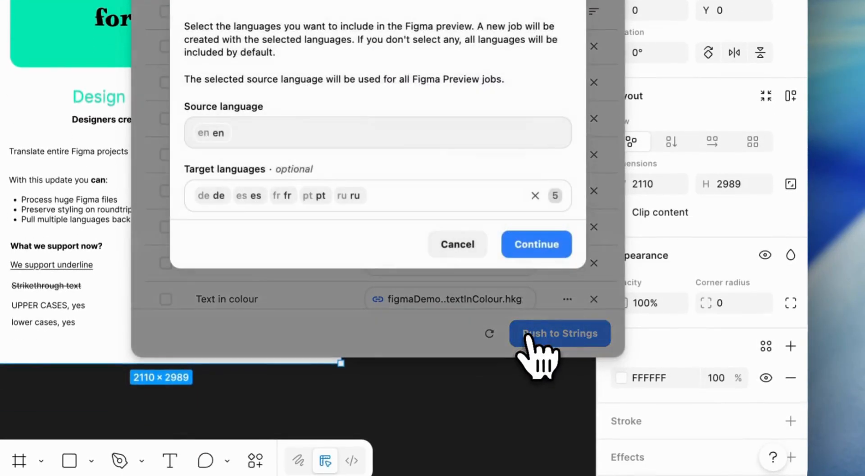
{"action": "left_click", "coordinate": [535, 243]}
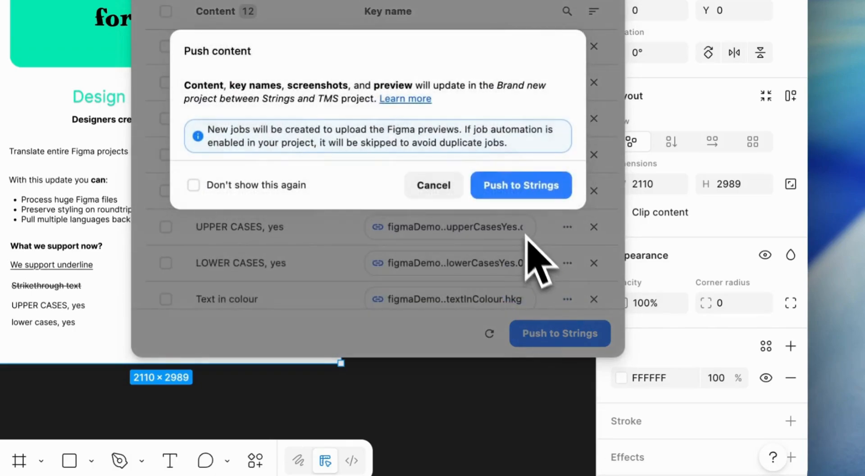
{"action": "left_click", "coordinate": [509, 185]}
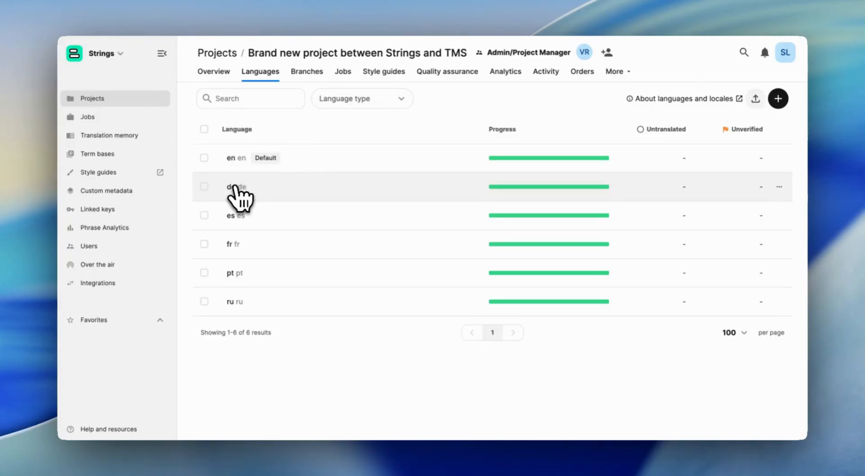
In Phrase Strings, open the de translations and examine the reference screenshot for the "Designers create, Phrase handles the rest" key
{"action": "left_click", "coordinate": [236, 187]}
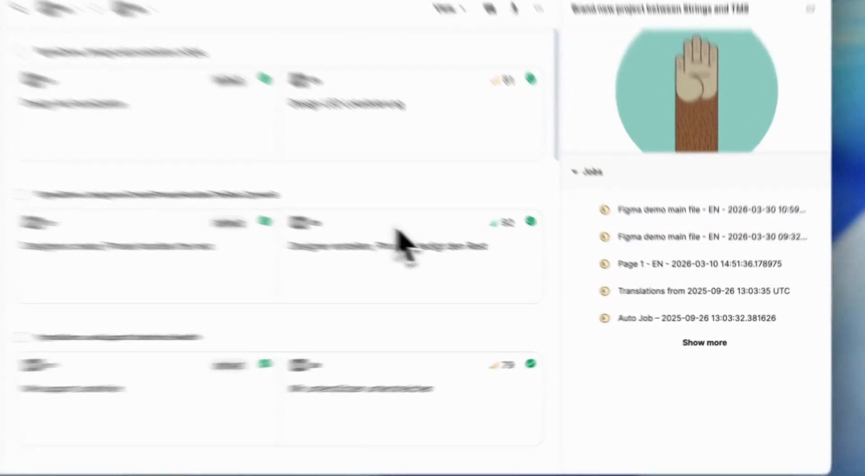
{"action": "left_click", "coordinate": [503, 259]}
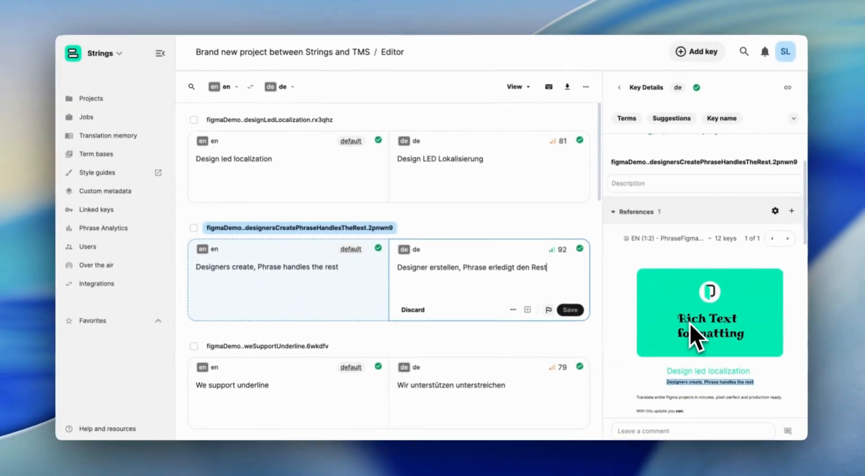
{"action": "scroll", "coordinate": [659, 318], "scroll_direction": "down", "scroll_amount": 3}
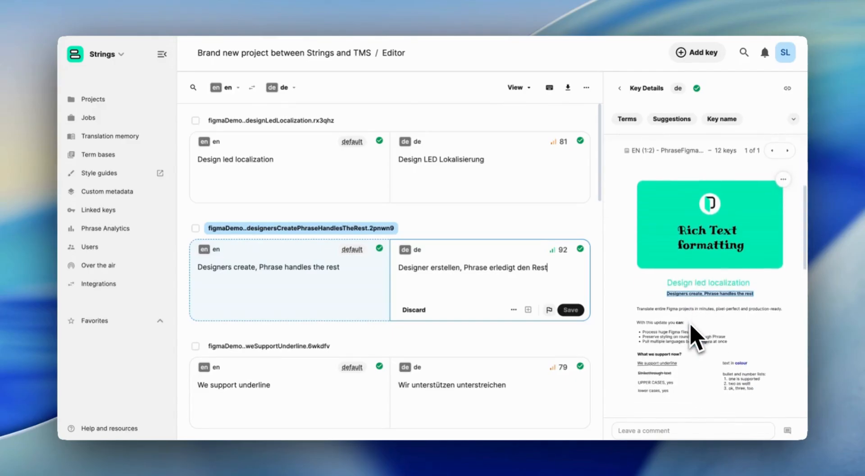
{"action": "scroll", "coordinate": [697, 338], "scroll_direction": "down", "scroll_amount": 1}
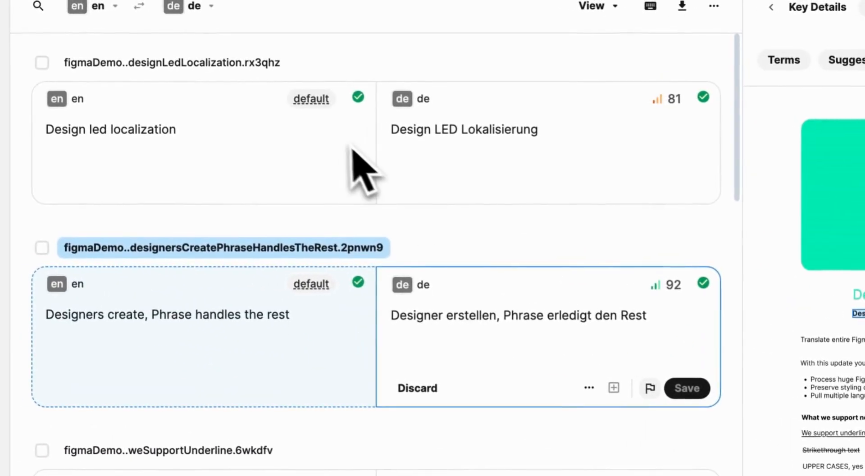
Return to Figma, dismiss the push summary and switch the Phrase Strings plugin to pulling content into Figma
{"action": "left_click", "coordinate": [344, 158]}
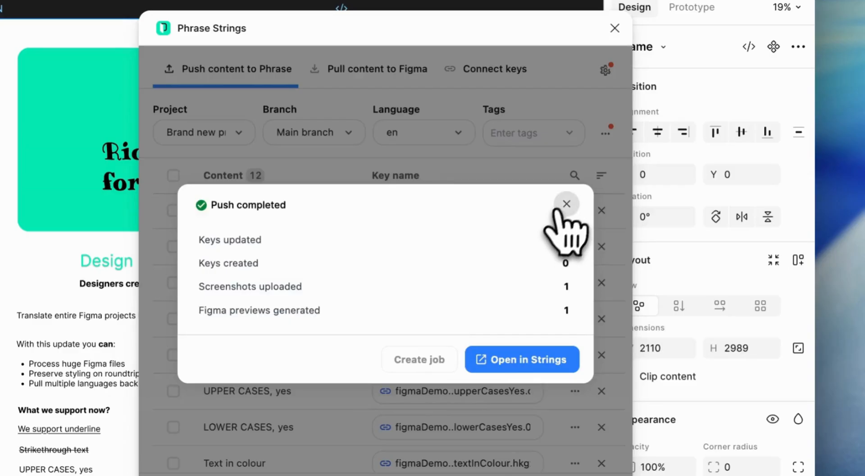
{"action": "left_click", "coordinate": [570, 204]}
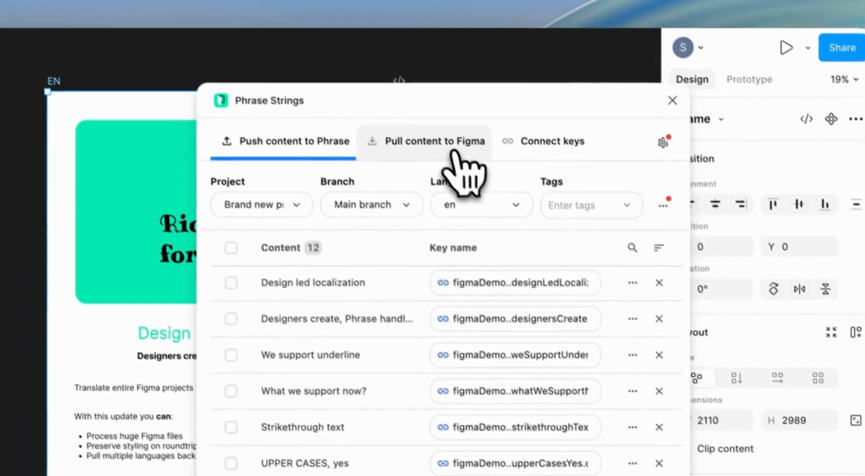
{"action": "left_click", "coordinate": [454, 151]}
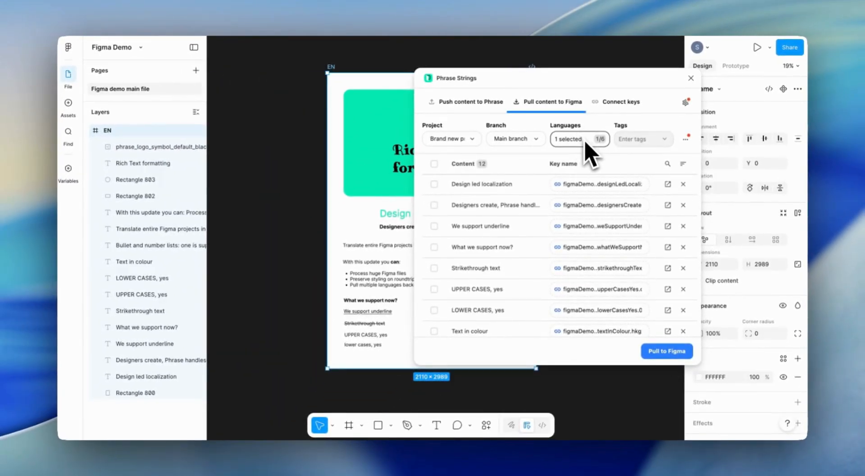
Look through the available pull languages and the options for displaying the translated content in Figma
{"action": "left_click", "coordinate": [590, 140]}
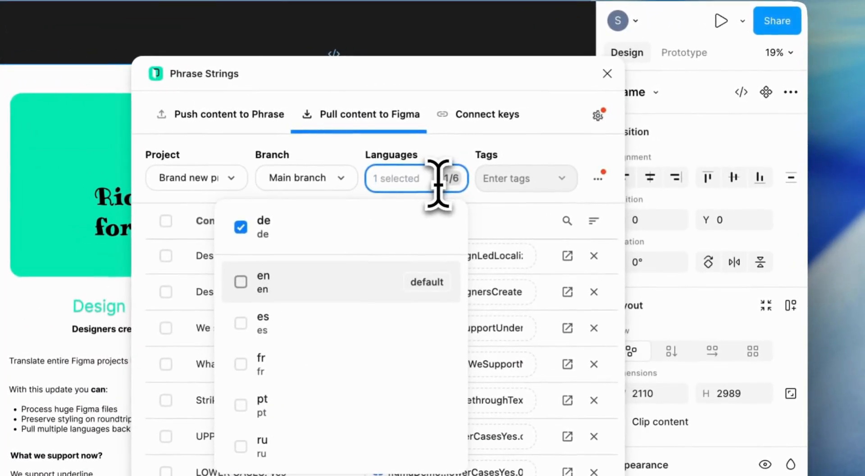
{"action": "left_click", "coordinate": [601, 180]}
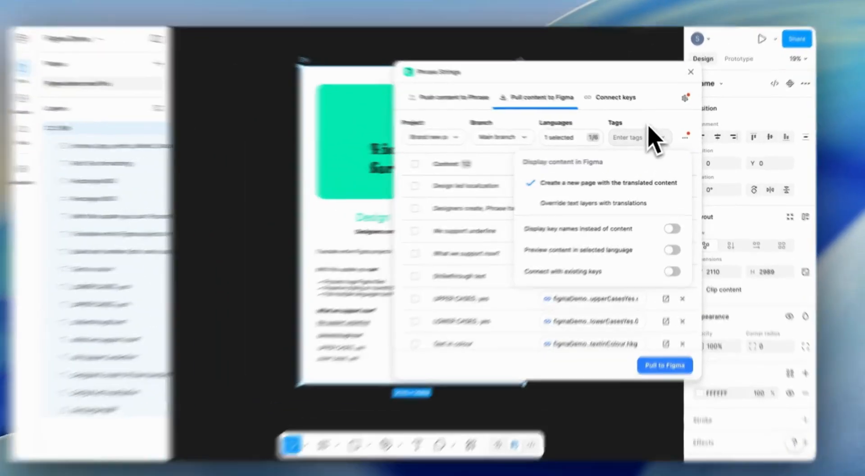
{"action": "left_click", "coordinate": [649, 125]}
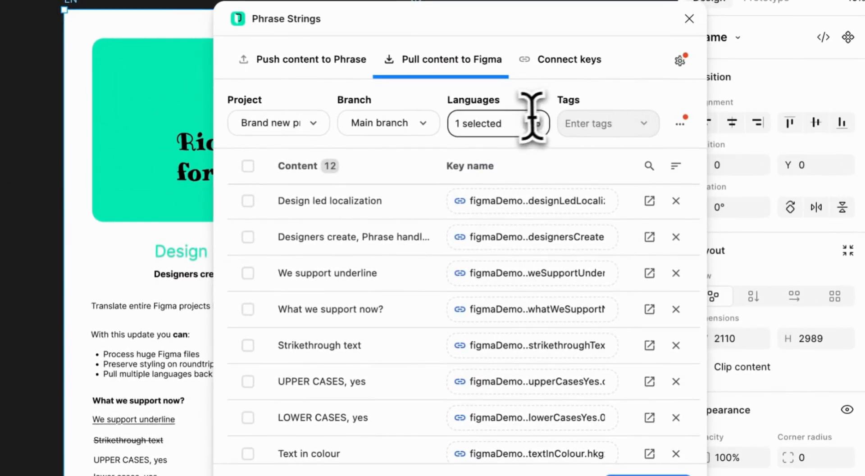
Add es, fr and pt to de as the languages to pull
{"action": "left_click", "coordinate": [514, 121]}
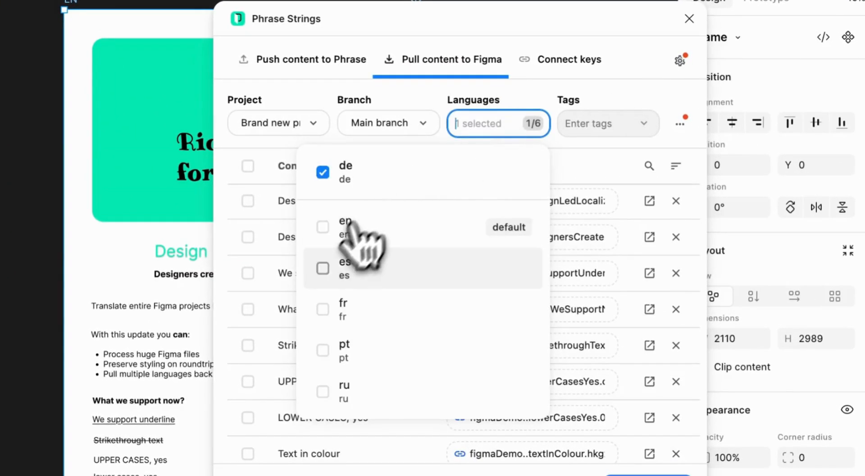
{"action": "left_click", "coordinate": [322, 268]}
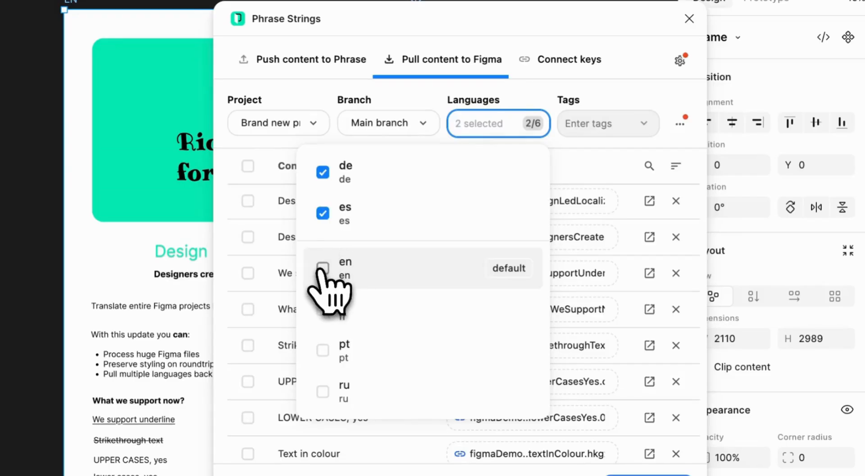
{"action": "left_click", "coordinate": [323, 308]}
{"action": "left_click", "coordinate": [322, 349]}
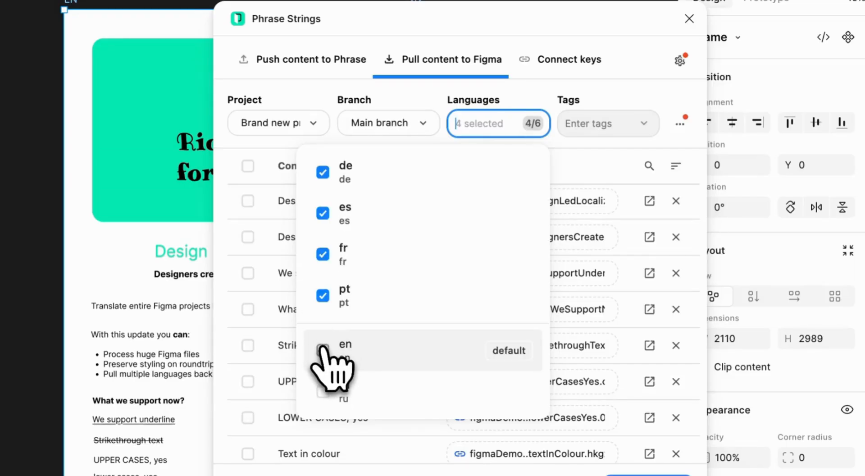
Pull the selected languages into Figma as new pages, then dismiss the pull summary and close the Phrase Strings plugin
{"action": "left_click", "coordinate": [616, 93]}
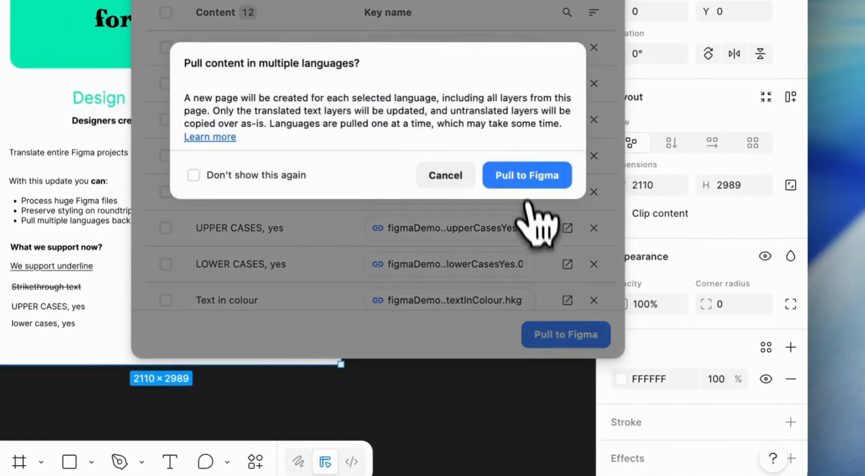
{"action": "left_click", "coordinate": [547, 179]}
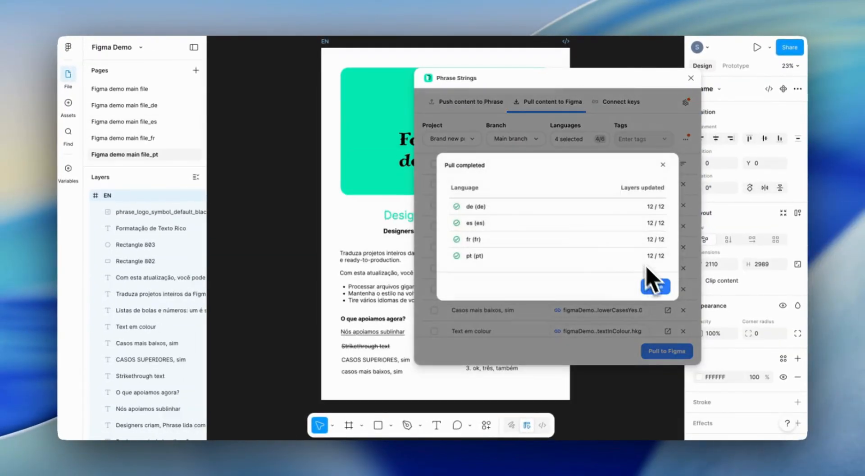
{"action": "left_click", "coordinate": [654, 286]}
{"action": "left_click", "coordinate": [691, 79]}
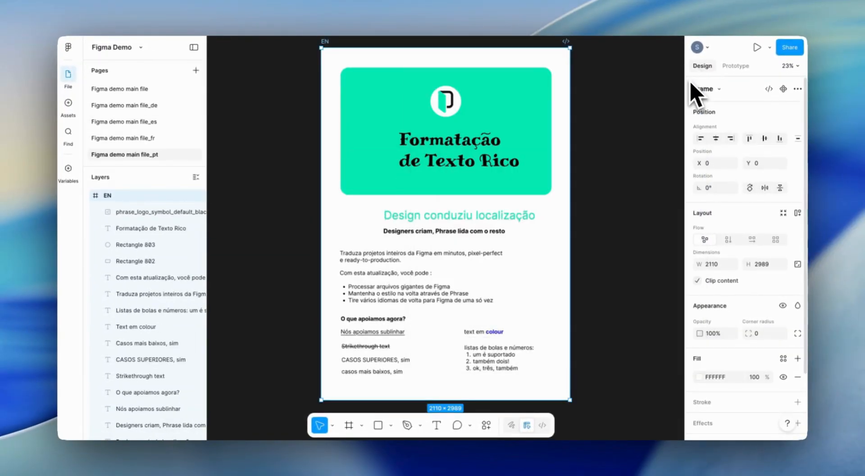
Examine the translated design on the de, es, fr and pt pages
{"action": "left_click", "coordinate": [151, 105]}
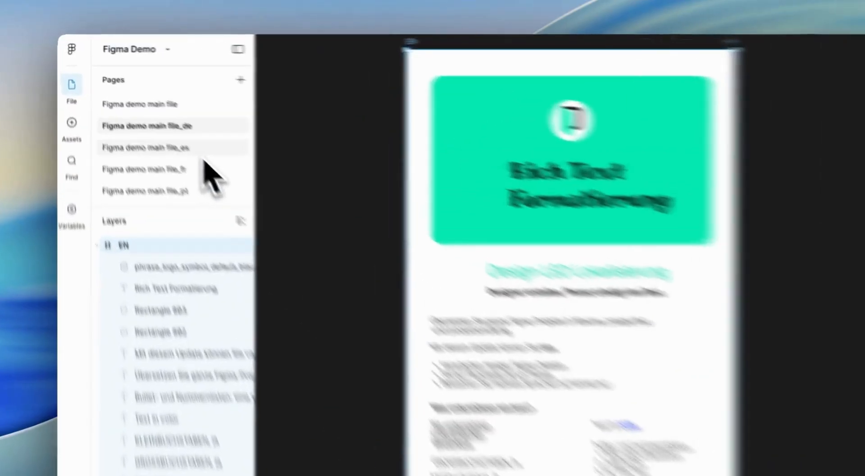
{"action": "left_click", "coordinate": [162, 125]}
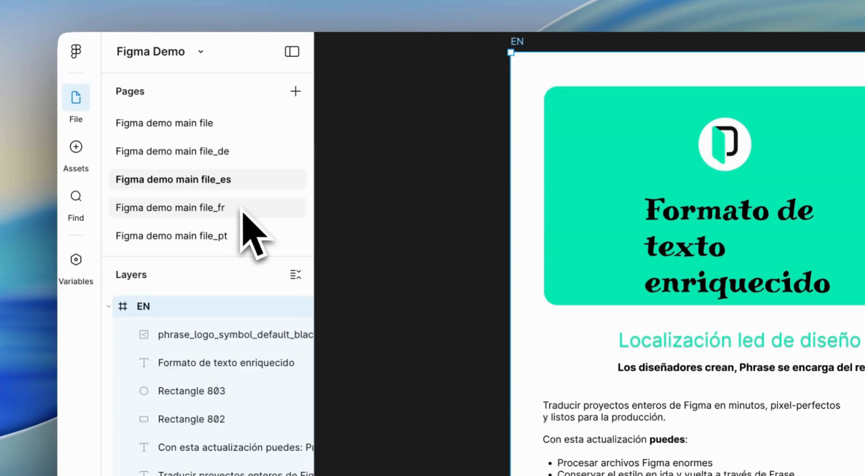
{"action": "left_click", "coordinate": [242, 210]}
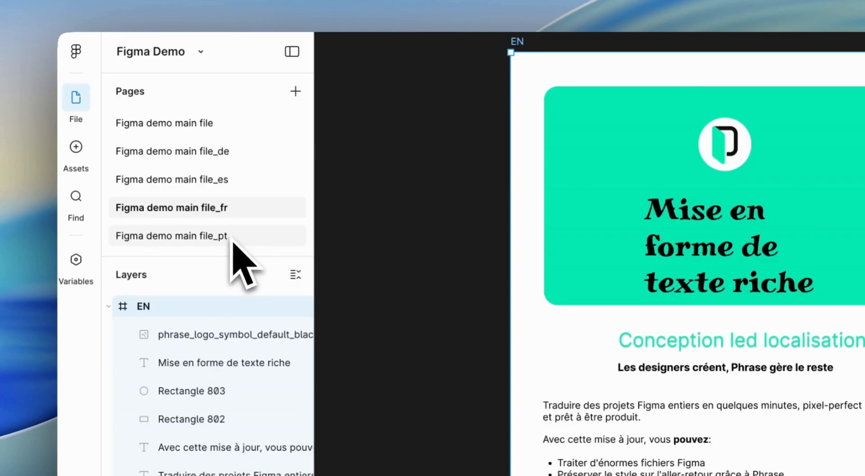
{"action": "left_click", "coordinate": [233, 241]}
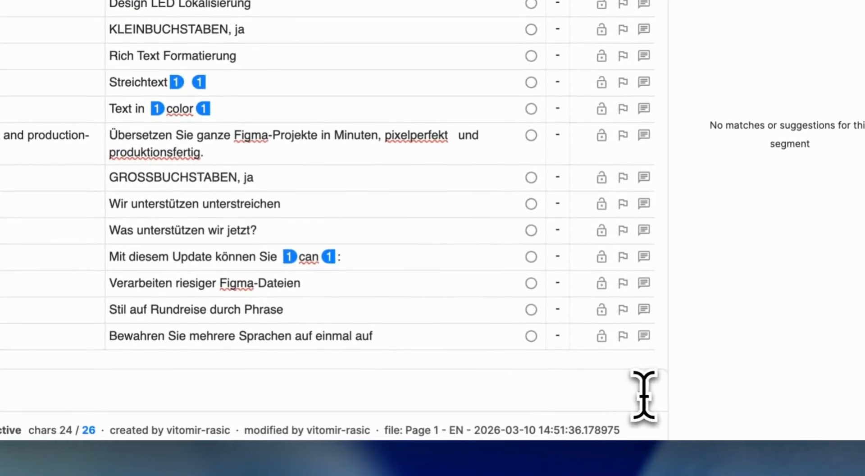
In the Phrase TMS editor, show the design preview and change segment 8's German target to "Rich Text Formatierung!!!!"
{"action": "left_click", "coordinate": [627, 411]}
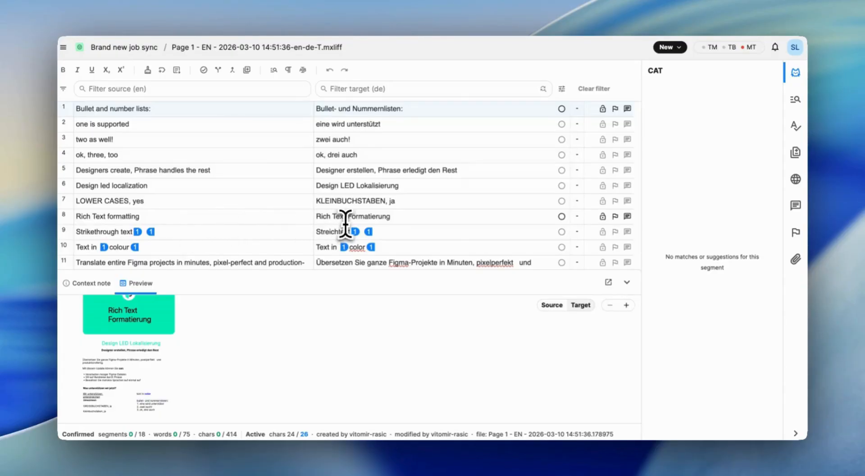
{"action": "left_click", "coordinate": [400, 217]}
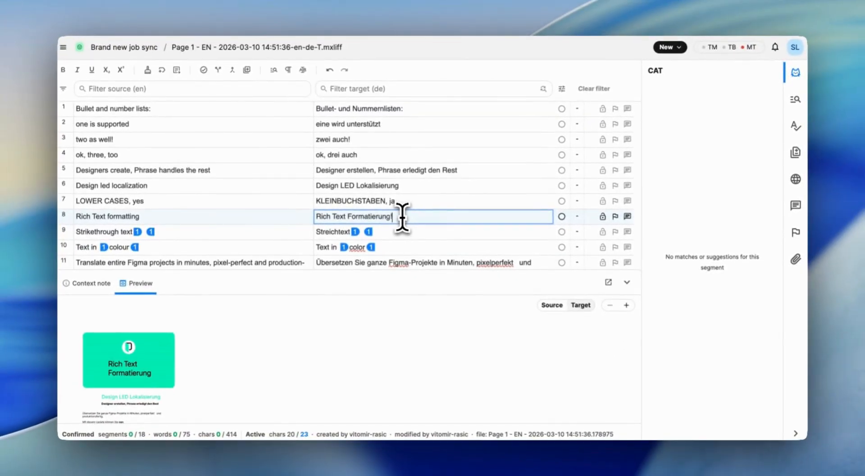
{"action": "type", "text": "!!!!"}
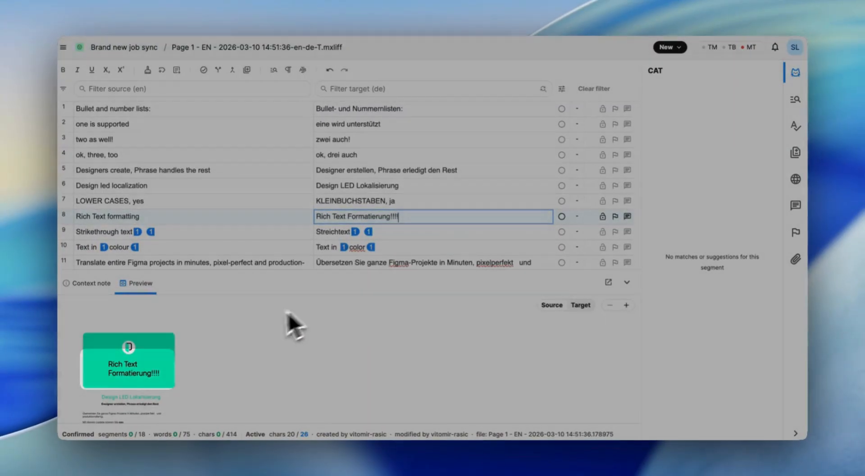
Examine the edited German text in the design preview, then switch the preview to Source and inspect the original
{"action": "scroll", "coordinate": [153, 387], "scroll_direction": "down", "scroll_amount": 3}
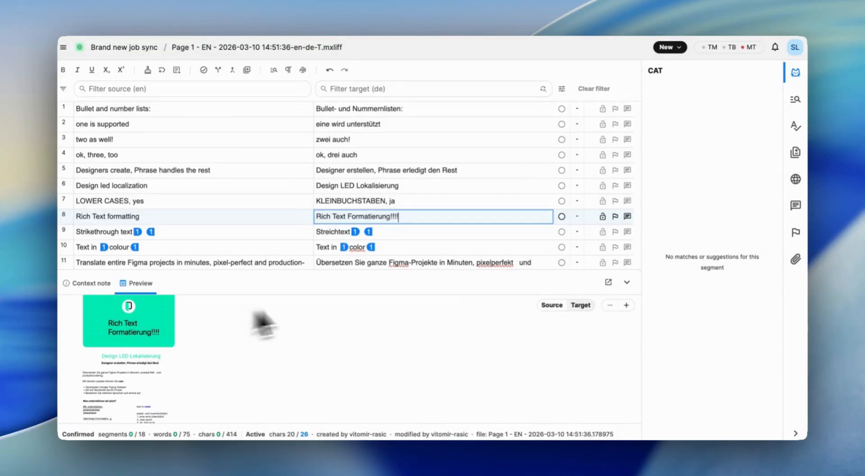
{"action": "left_click", "coordinate": [544, 308]}
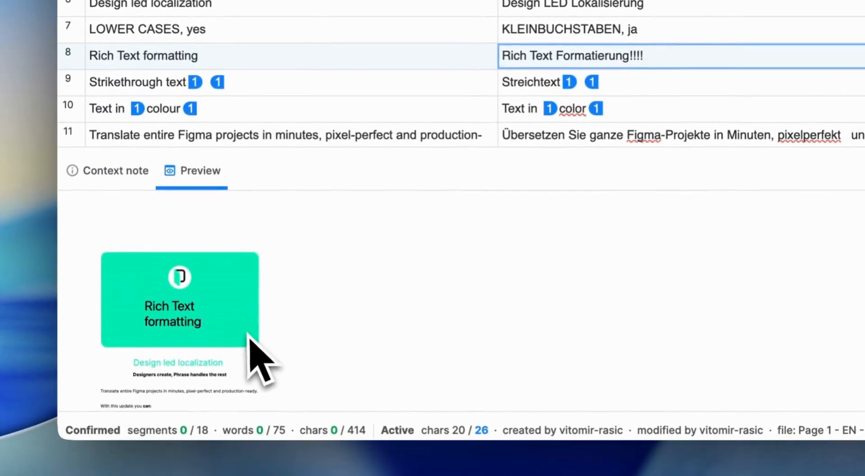
{"action": "scroll", "coordinate": [211, 354], "scroll_direction": "down", "scroll_amount": 3}
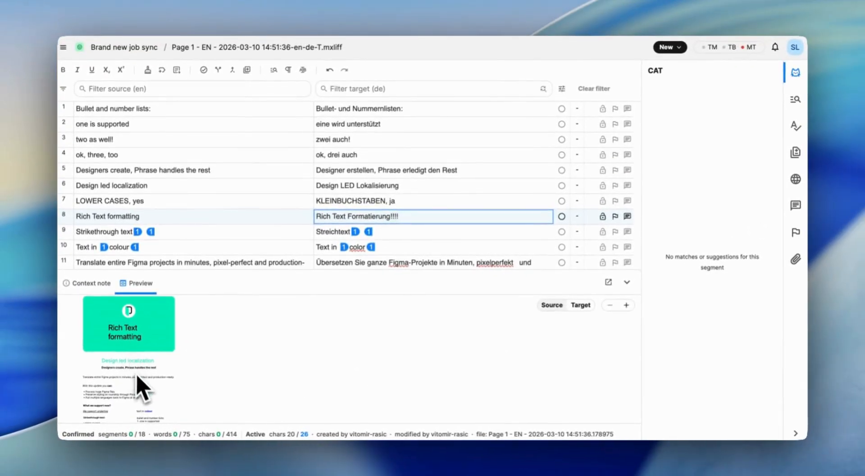